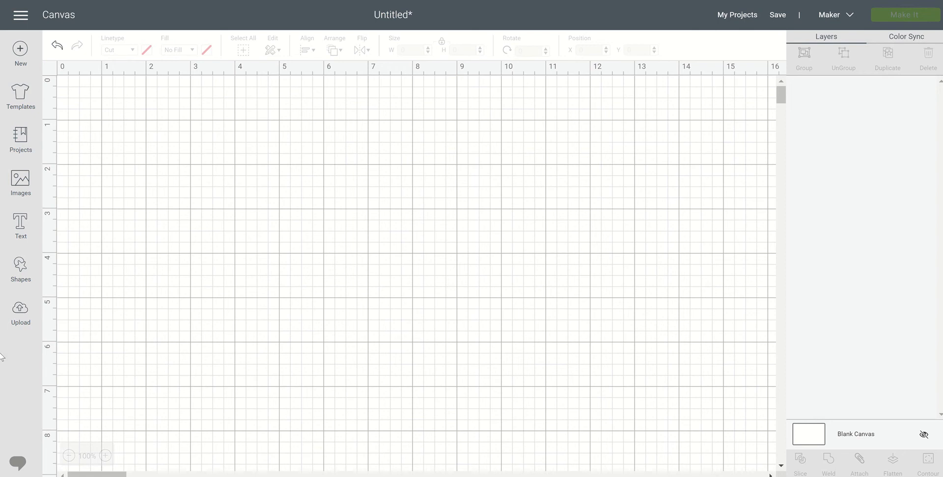
# Step: Upload the vday image from the png folder, finding it with a search for "vday"
pyautogui.click(20, 317)
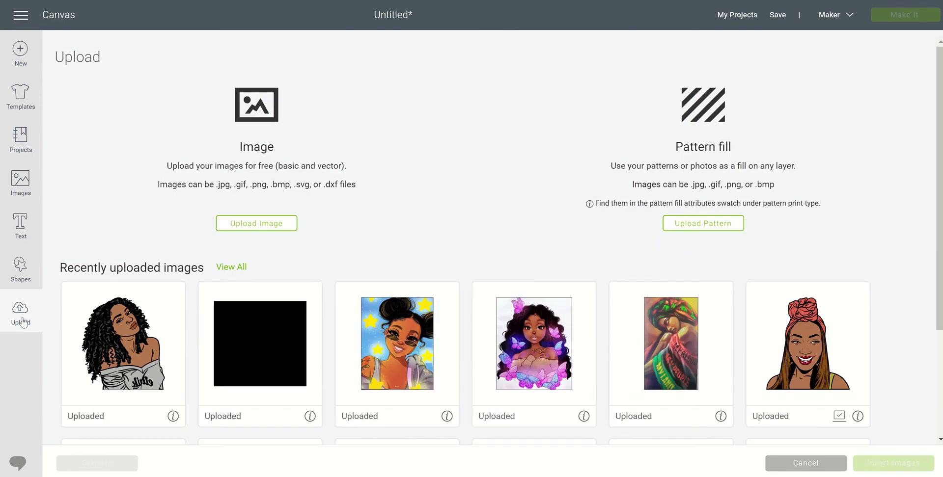
pyautogui.click(264, 226)
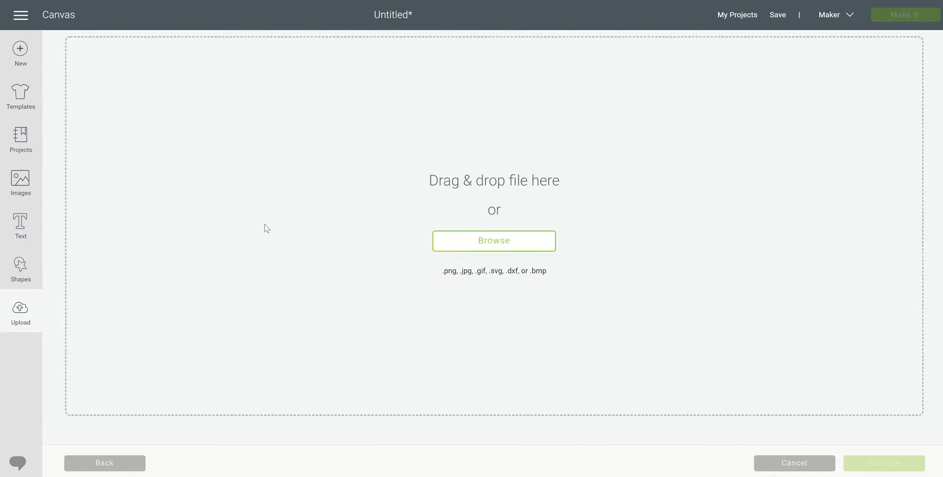
pyautogui.click(511, 241)
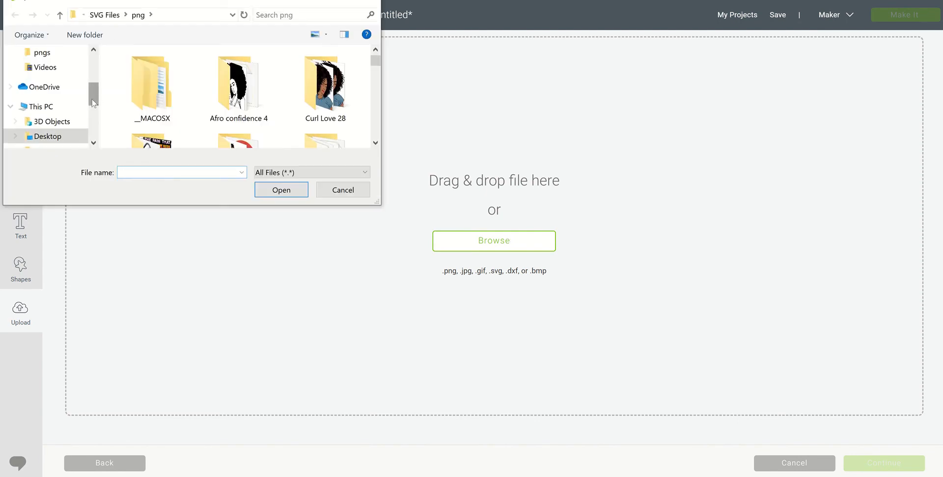
pyautogui.scroll(1, 91, 99)
pyautogui.click(310, 14)
pyautogui.write('vday')
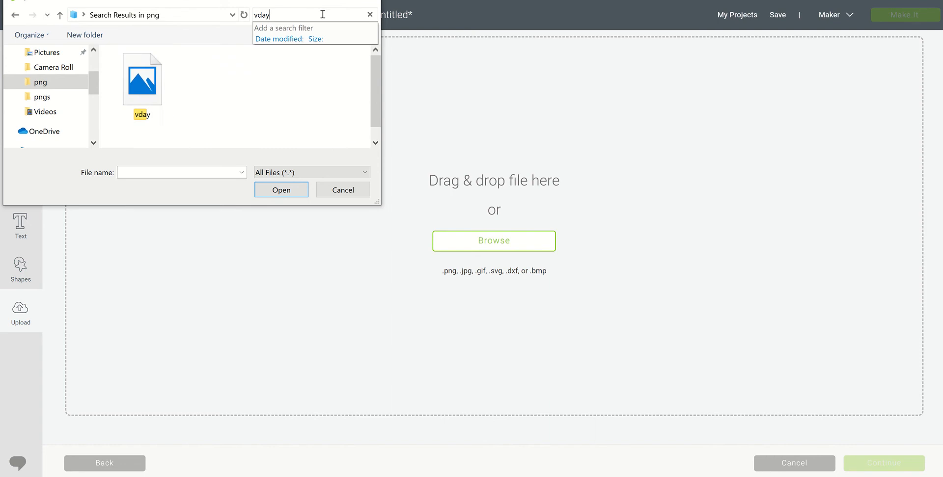
pyautogui.click(150, 97)
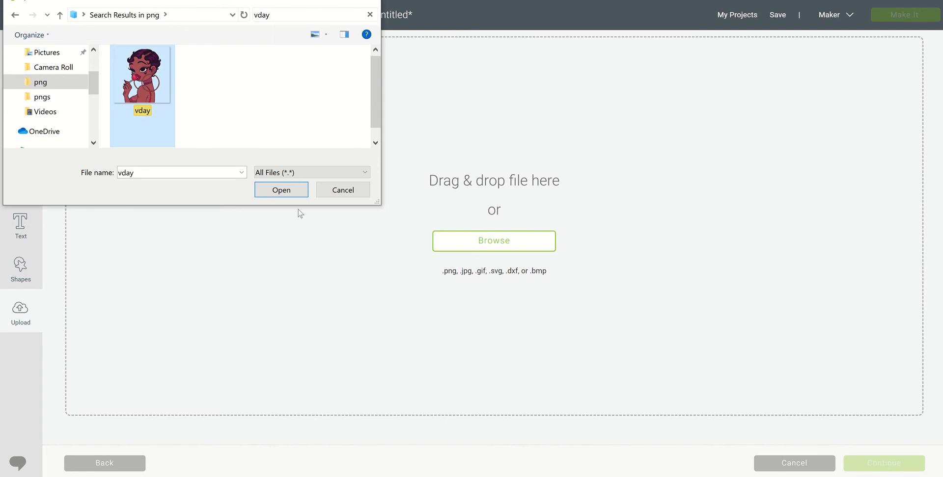
pyautogui.click(281, 190)
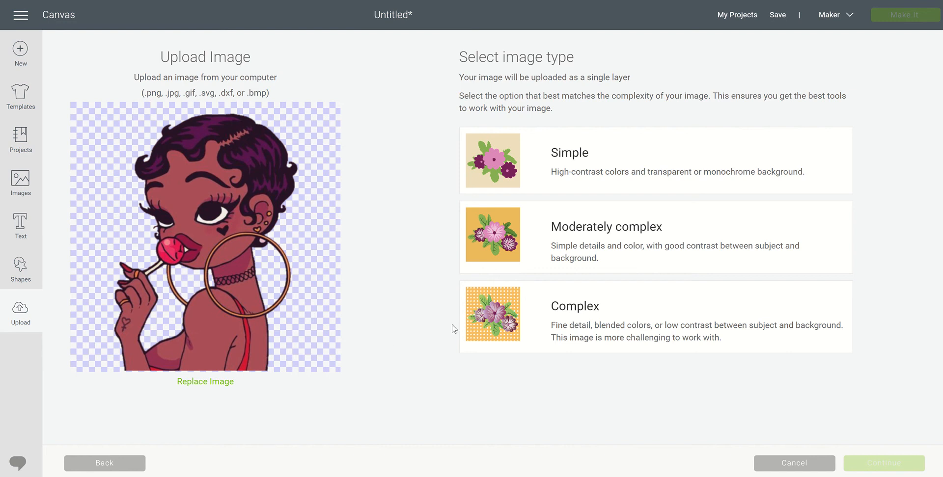
# Step: Set the image type to Complex and save the uploaded vday picture as a Print Then Cut image
pyautogui.click(498, 321)
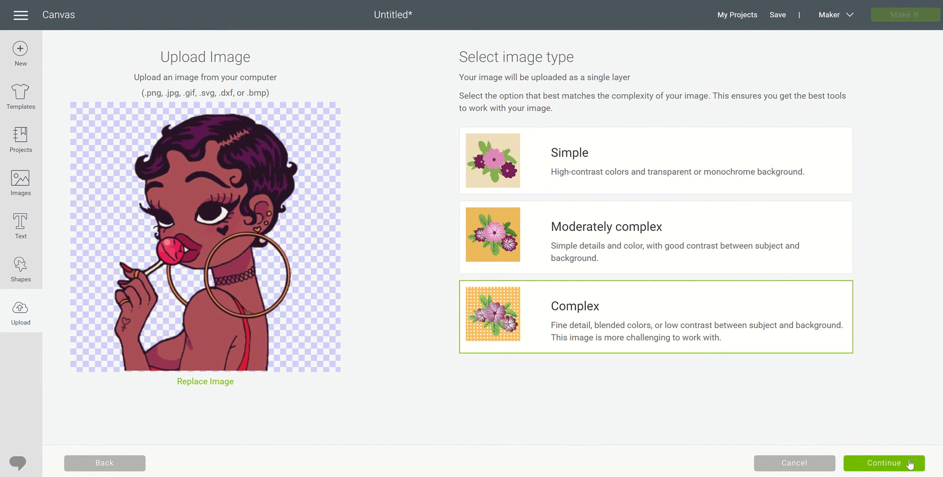
pyautogui.click(909, 464)
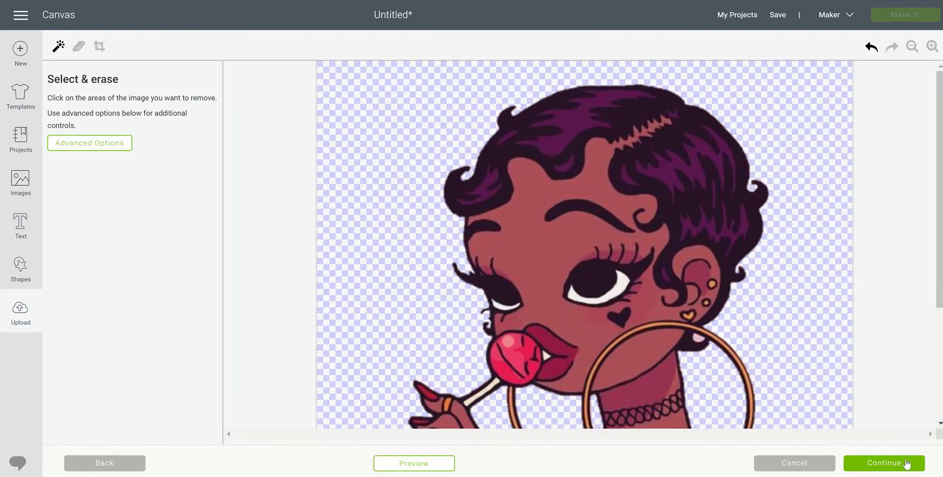
pyautogui.click(907, 464)
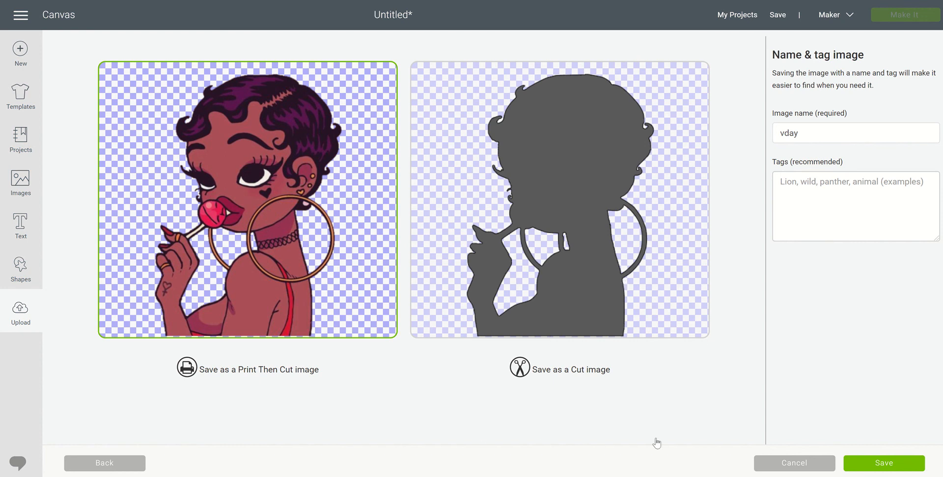
pyautogui.click(893, 466)
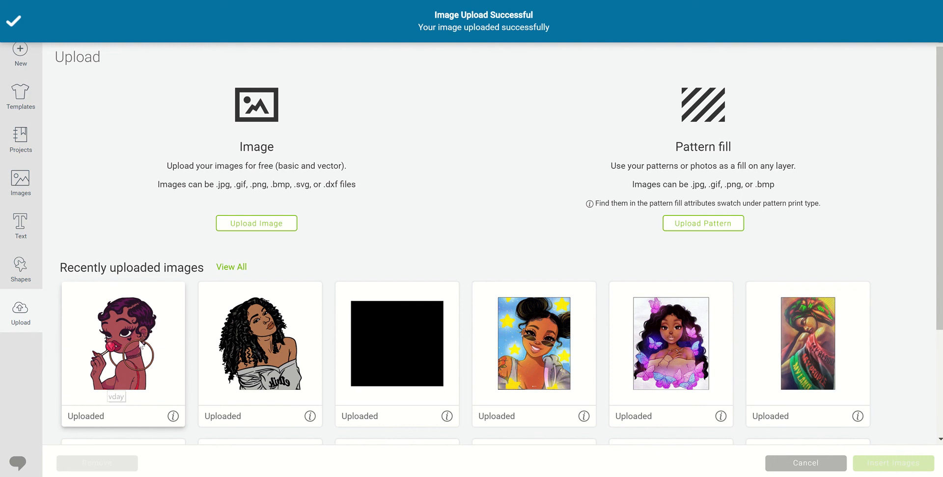
# Step: Insert the uploaded vday image onto the canvas and move it to about X 2.9, Y 1.3
pyautogui.click(142, 346)
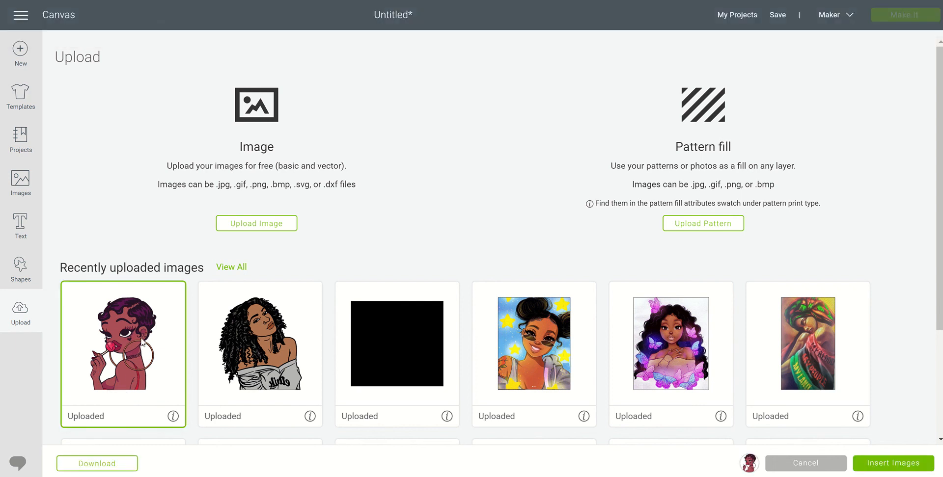
pyautogui.click(892, 467)
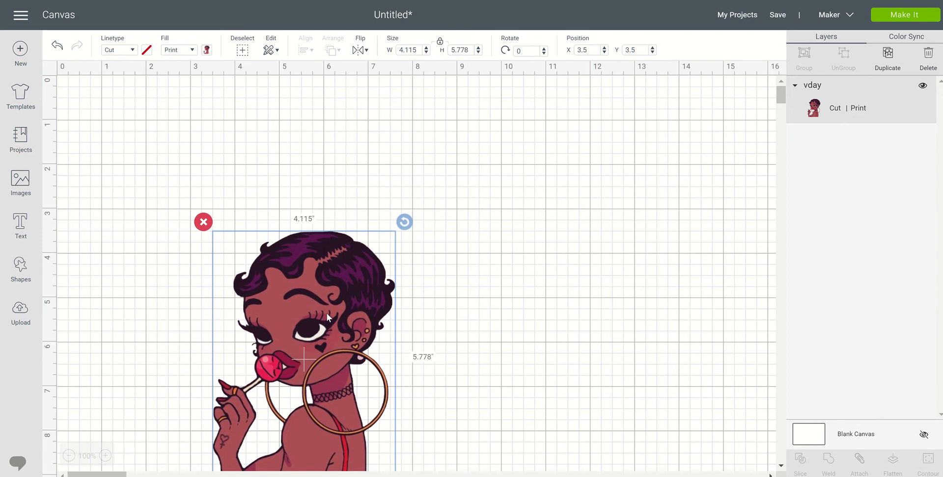
pyautogui.moveTo(326, 313); pyautogui.dragTo(302, 216)
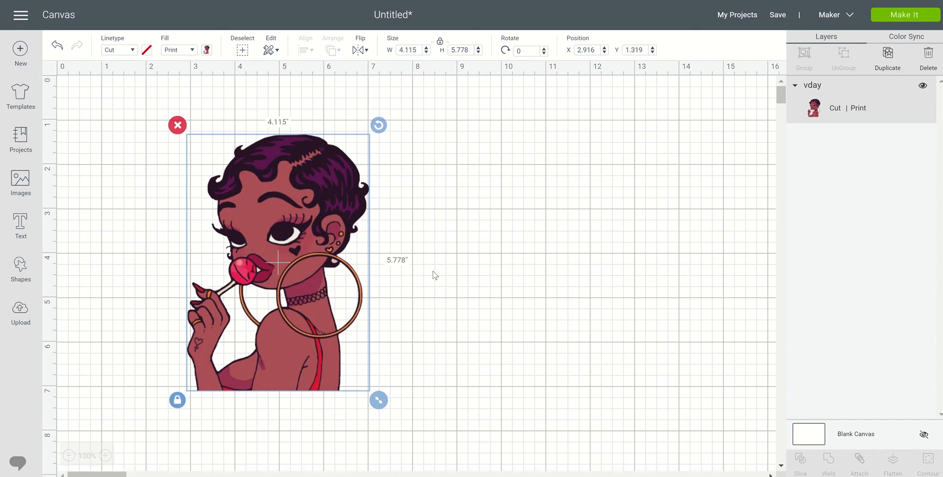
# Step: Unlock the image's proportions and set its size to 3.0 inches wide by 4.0 inches high
pyautogui.click(440, 43)
pyautogui.doubleClick(408, 50)
pyautogui.write('3.0')
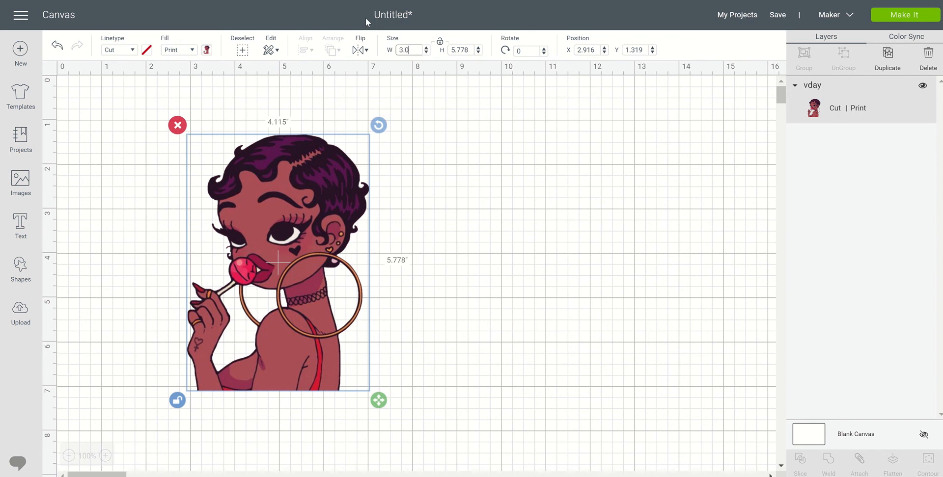
pyautogui.press('Tab')
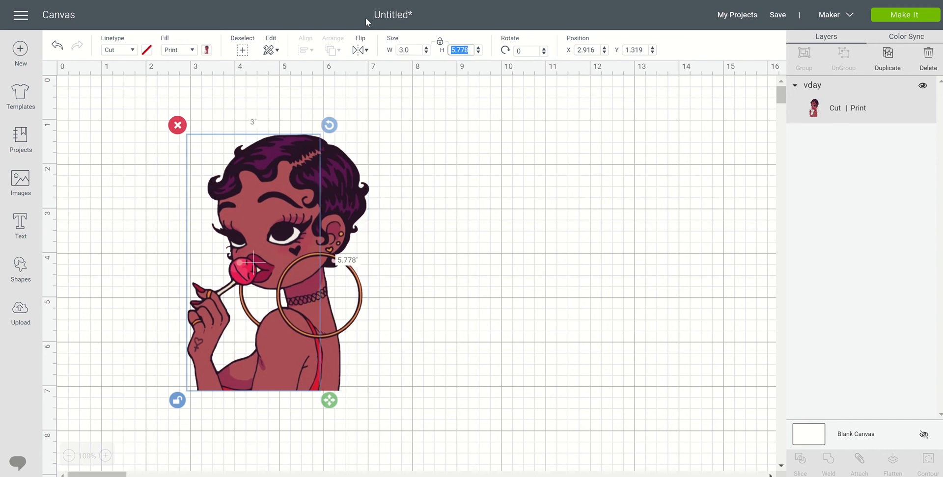
pyautogui.write('4.0')
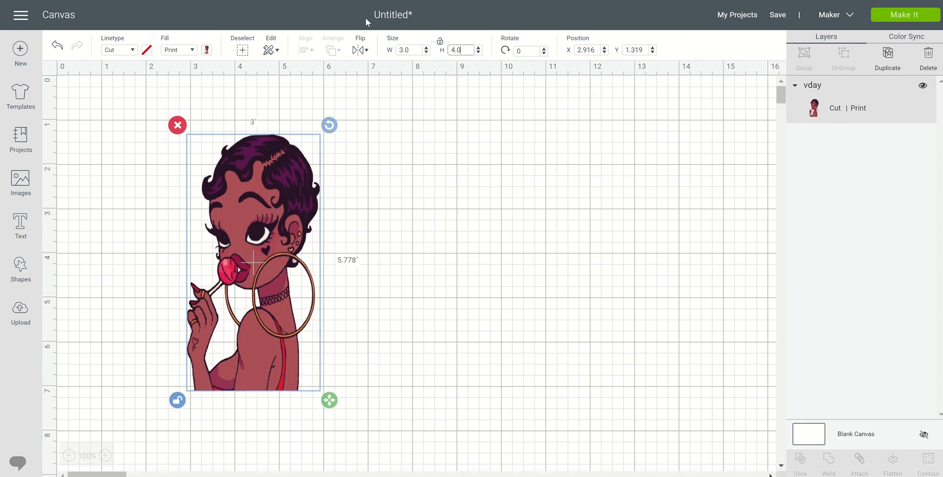
pyautogui.press('Tab')
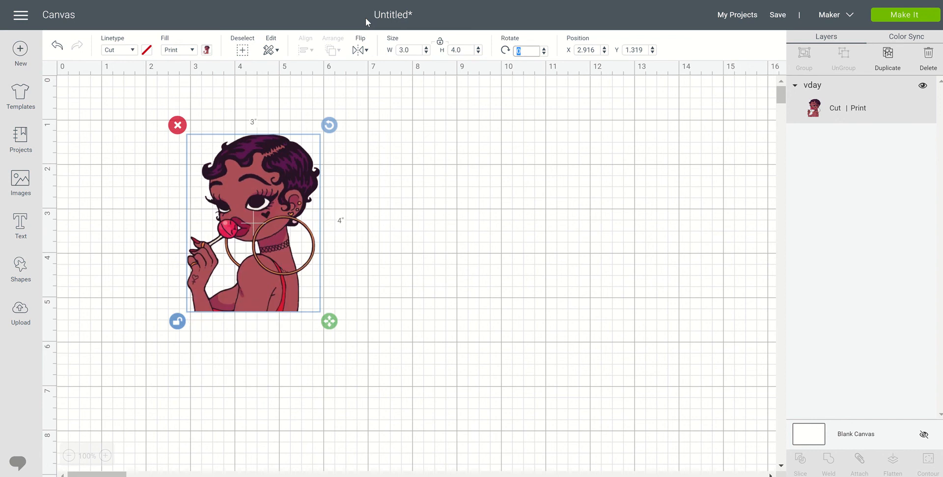
# Step: Set the image's position to X 0, Y 0 and lock its proportions
pyautogui.press('Tab')
pyautogui.write('0')
pyautogui.press('Tab')
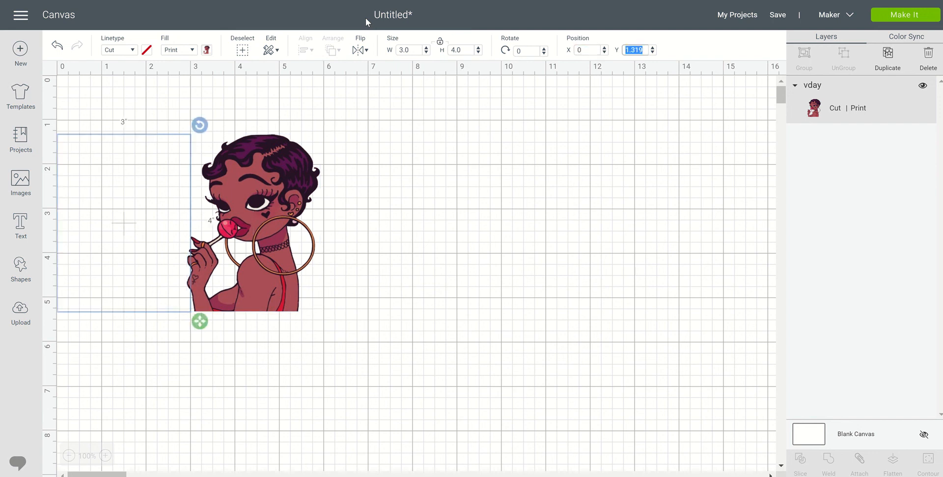
pyautogui.write('0')
pyautogui.press('Return')
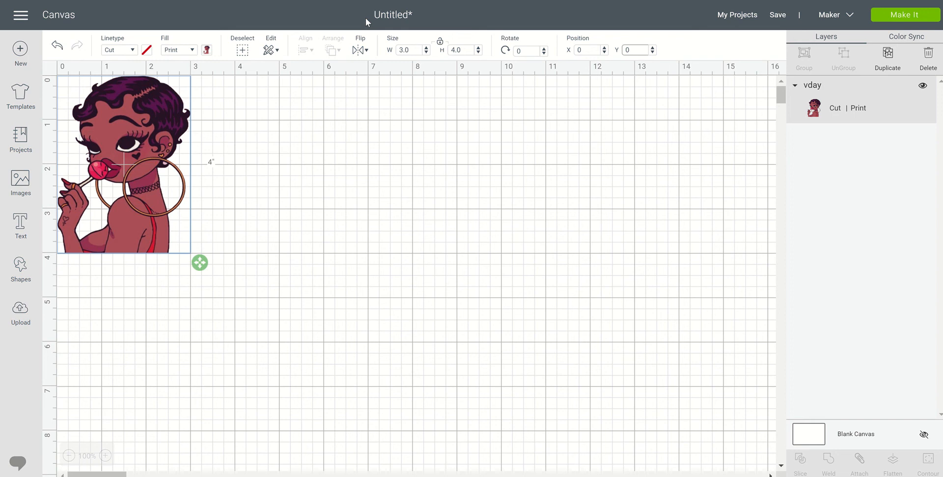
pyautogui.click(440, 45)
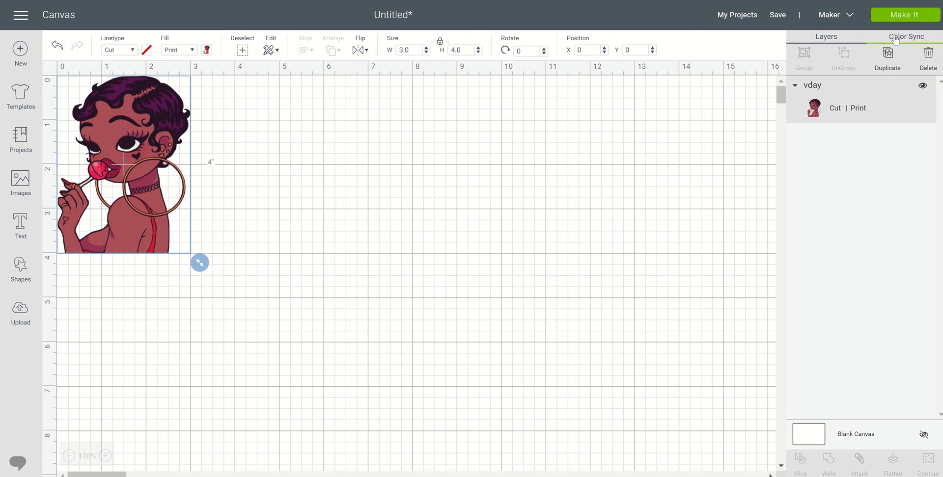
# Step: Duplicate the image, place the copy beside the original at about X 3.93, Y 0, and duplicate it twice more
pyautogui.click(893, 68)
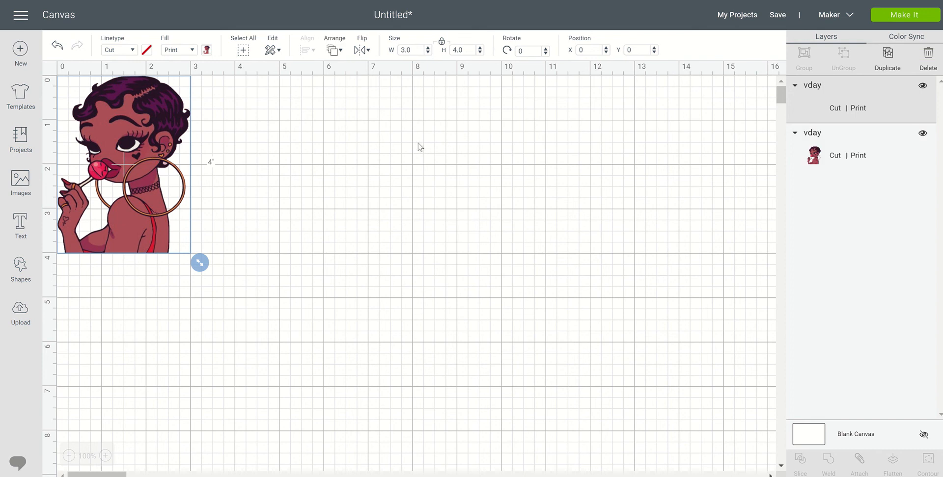
pyautogui.moveTo(125, 244); pyautogui.dragTo(282, 223)
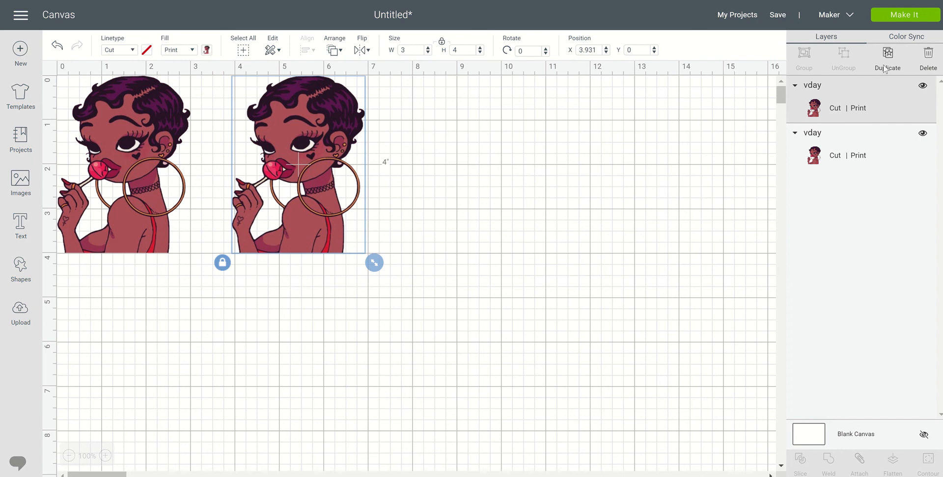
pyautogui.click(885, 68)
pyautogui.click(884, 69)
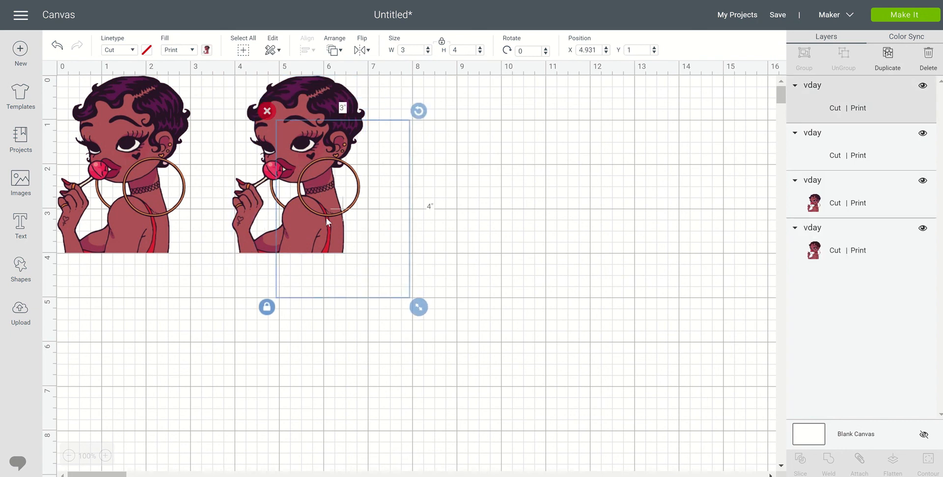
# Step: Arrange the two newest copies as a second row, at about X 0, Y 4.93 and X 3.96, Y 5.04
pyautogui.moveTo(360, 277); pyautogui.dragTo(105, 451)
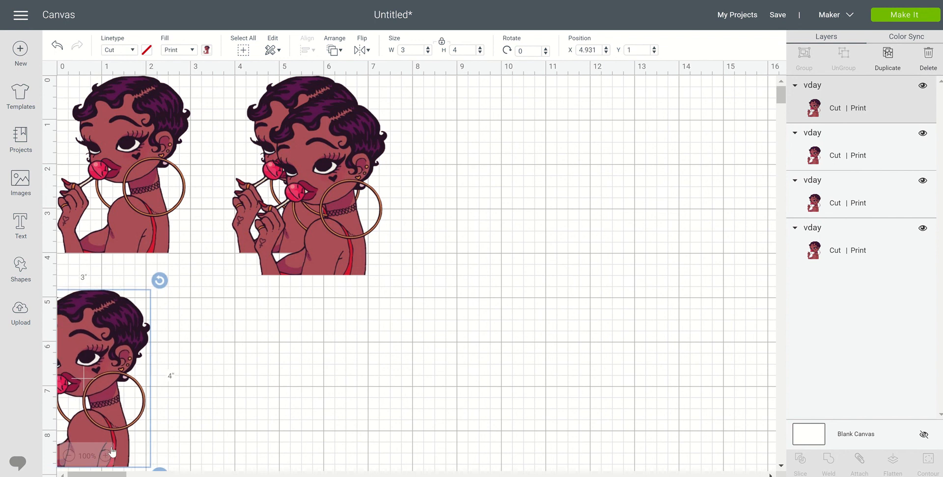
pyautogui.moveTo(144, 416); pyautogui.dragTo(184, 416)
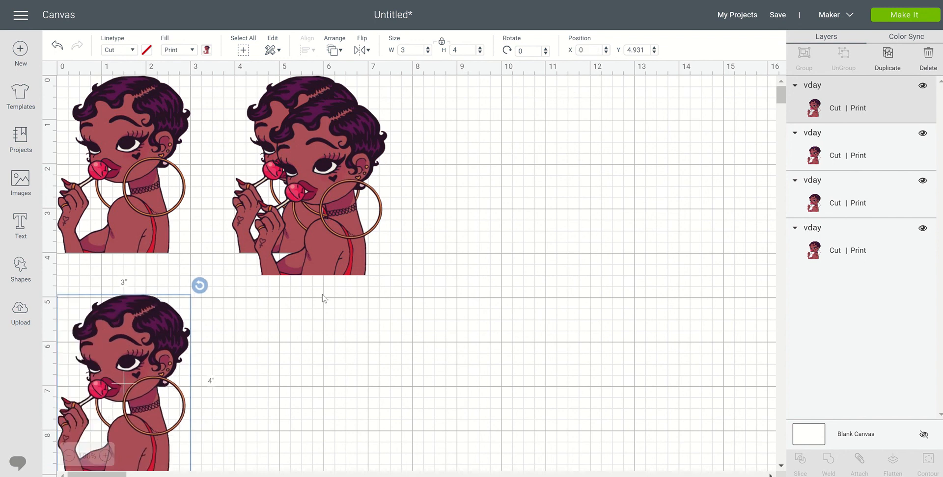
pyautogui.click(310, 235)
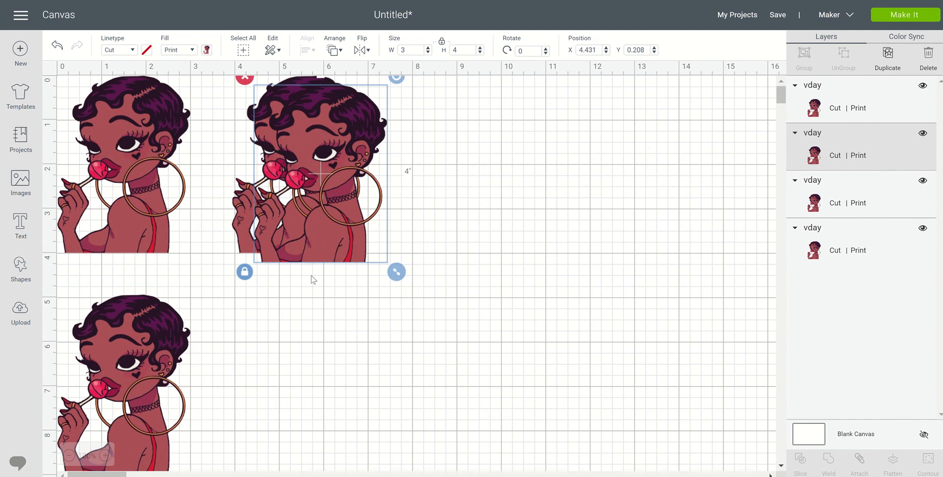
pyautogui.moveTo(312, 288); pyautogui.dragTo(292, 476)
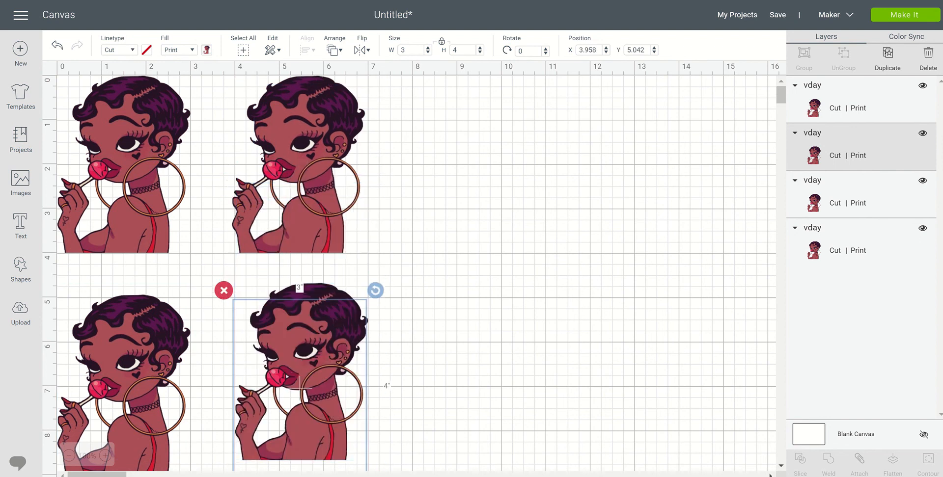
pyautogui.click(445, 253)
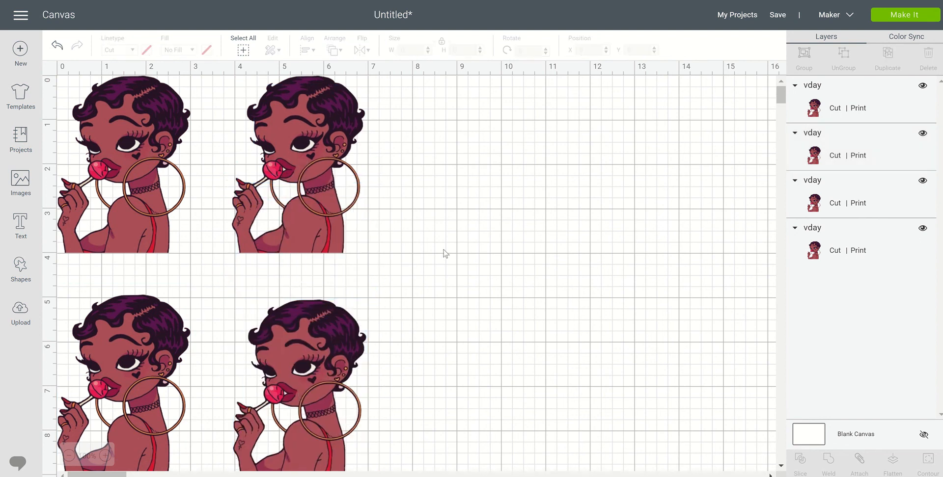
pyautogui.scroll(-5, 455, 260)
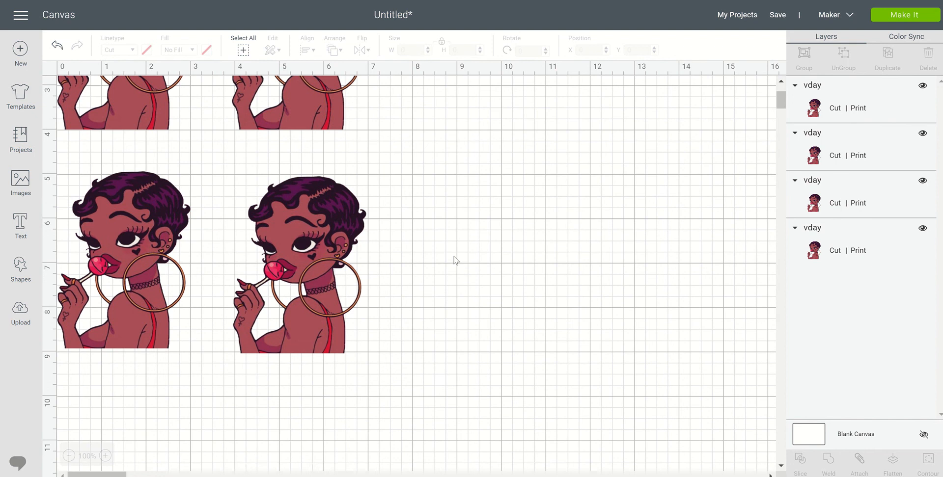
pyautogui.scroll(5, 454, 260)
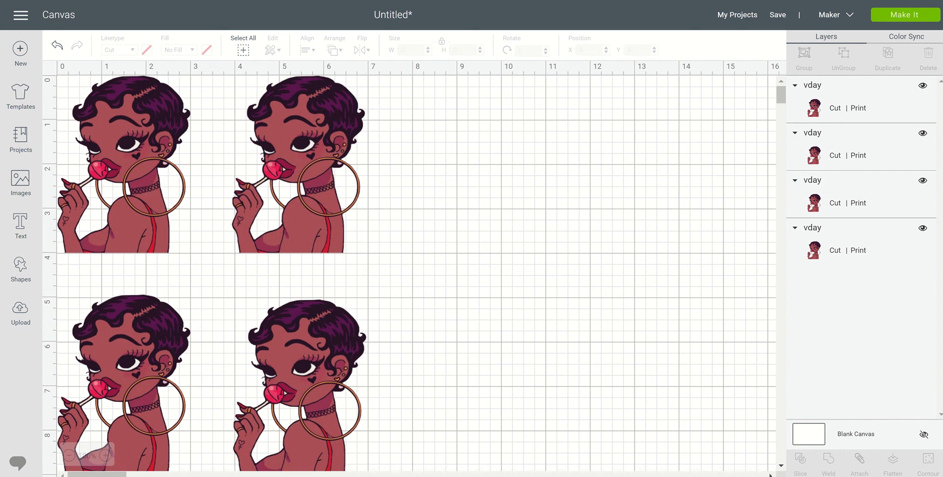
# Step: Select all four vday images on the canvas and group them
pyautogui.moveTo(393, 0)
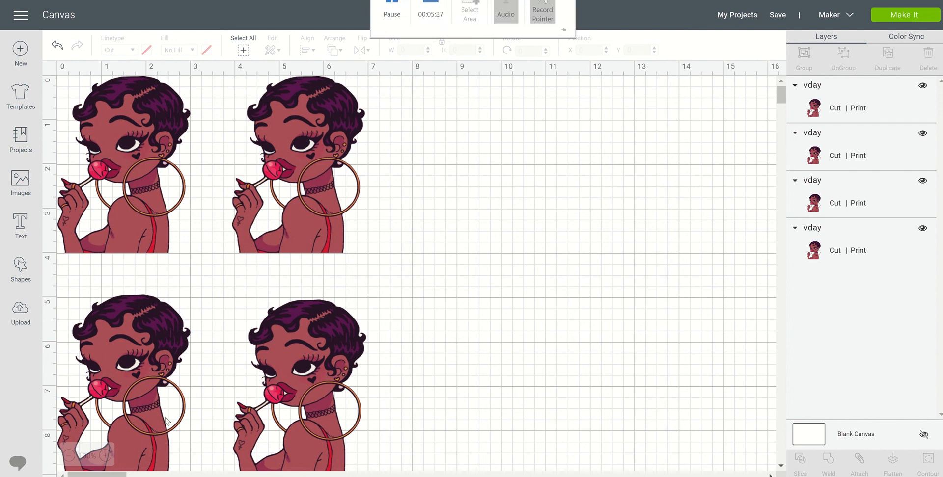
pyautogui.click(142, 186)
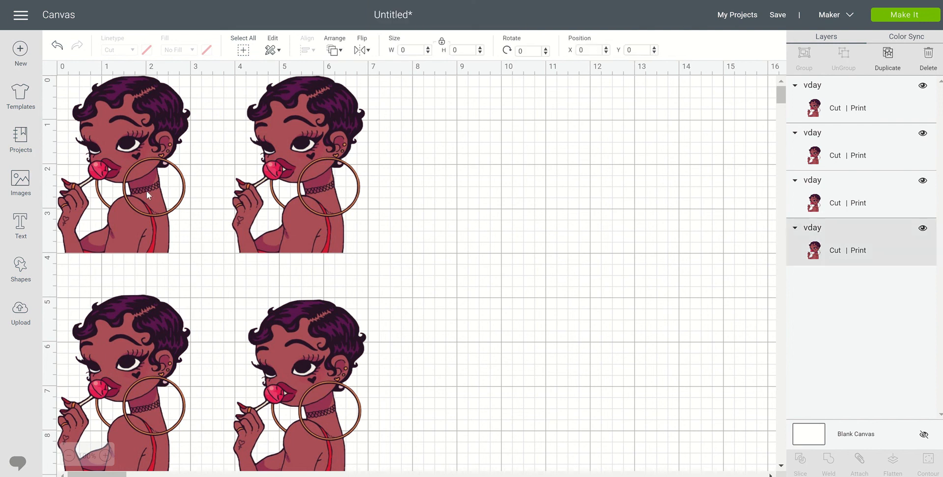
pyautogui.keyDown('shift'); pyautogui.click(337, 230); pyautogui.keyUp('shift')
pyautogui.keyDown('shift'); pyautogui.click(145, 416); pyautogui.keyUp('shift')
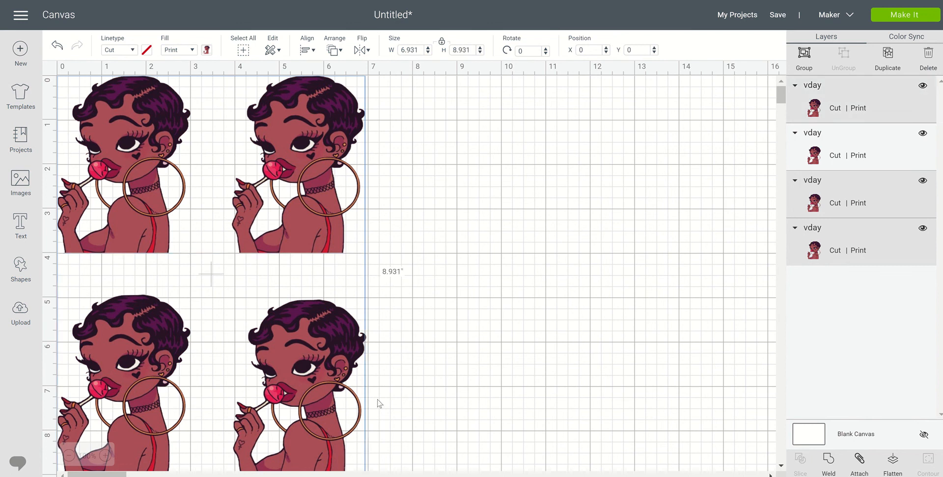
pyautogui.keyDown('shift'); pyautogui.click(326, 398); pyautogui.keyUp('shift')
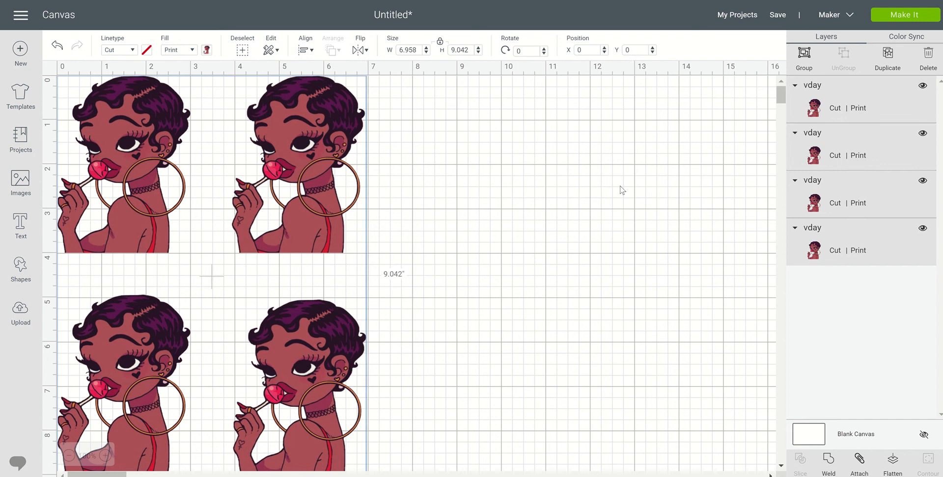
pyautogui.click(804, 62)
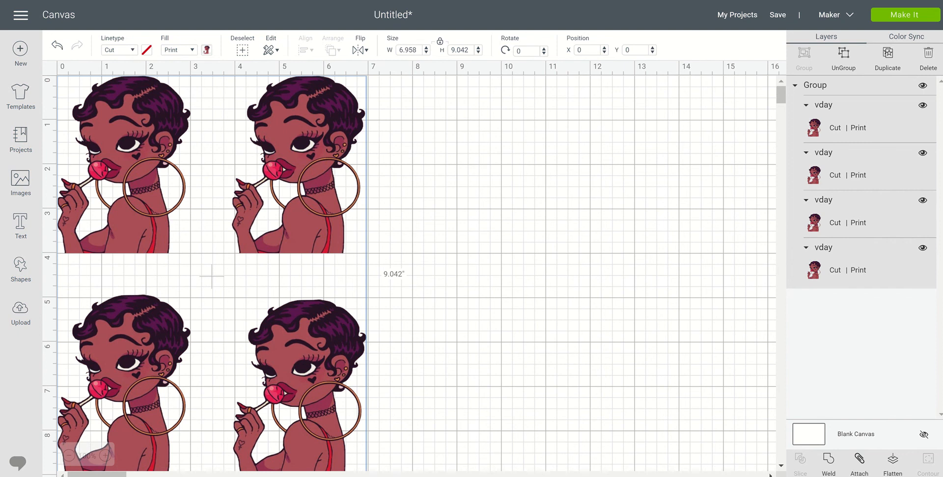
# Step: Attach the grouped vday images and try to send the project to the mat, dismissing the incompatibility notice
pyautogui.click(860, 467)
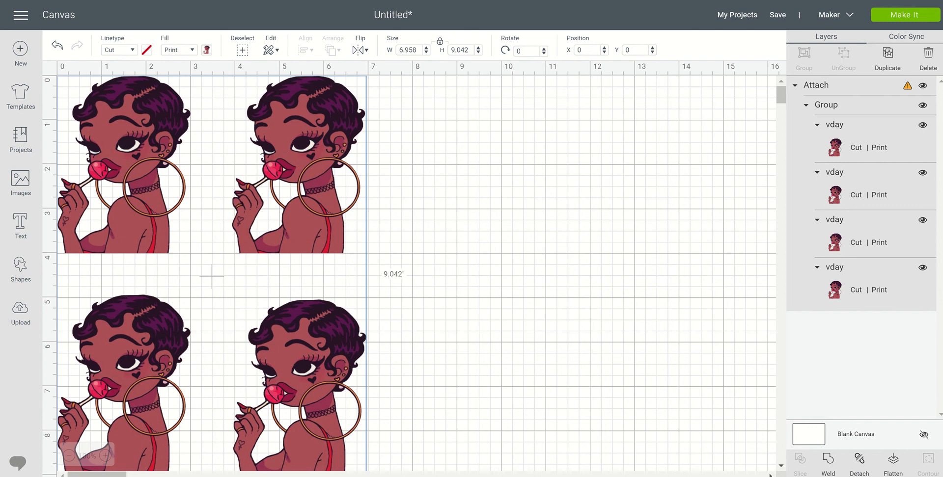
pyautogui.click(929, 19)
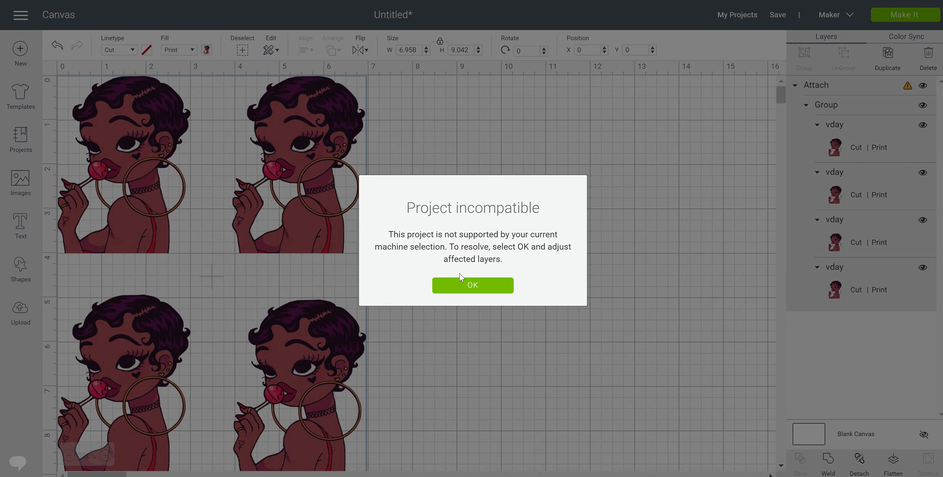
pyautogui.click(457, 293)
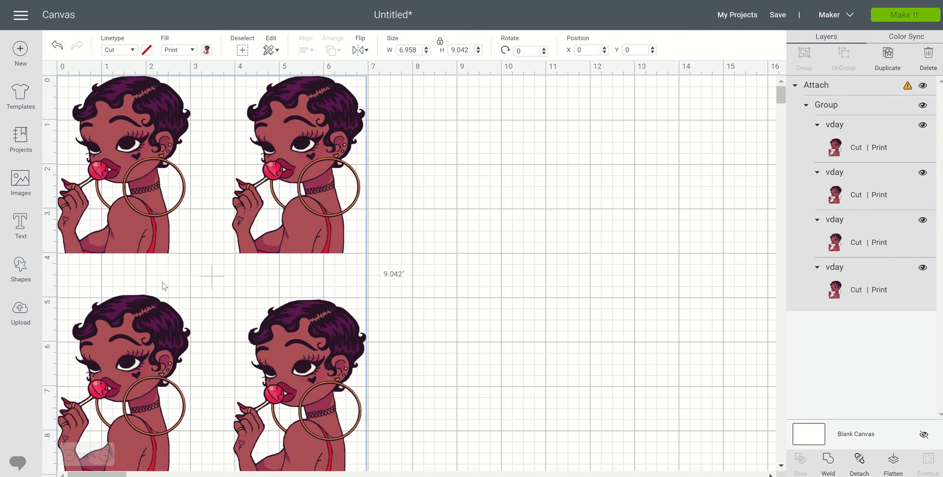
# Step: Scale the attached vday images down proportionally to about 6.435 inches wide by 8.361 inches high
pyautogui.scroll(-5, 165, 282)
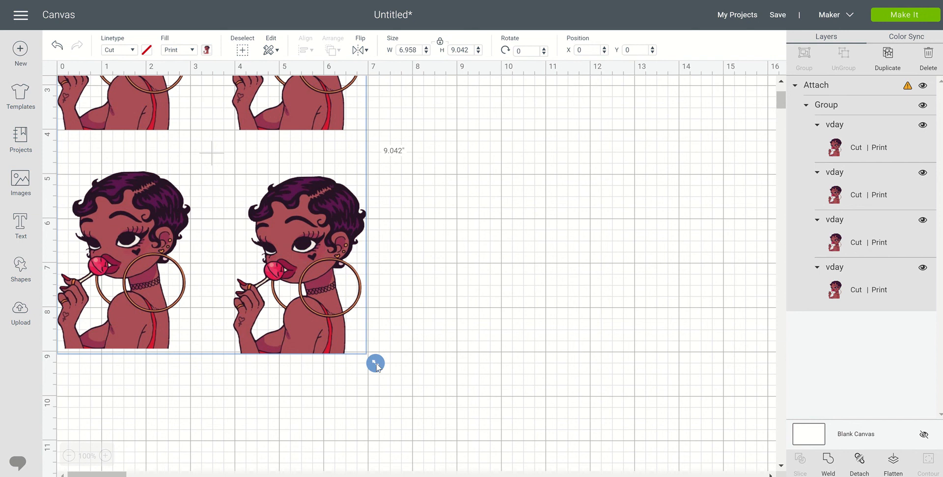
pyautogui.moveTo(376, 366); pyautogui.dragTo(334, 337)
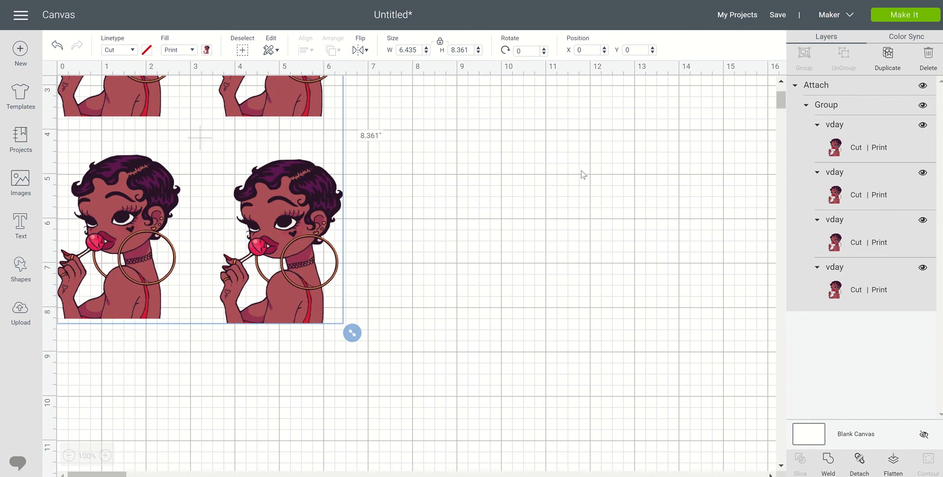
# Step: Send the resized layout to the mat preview and turn on mirroring for the Print Then Cut mat
pyautogui.scroll(3, 582, 174)
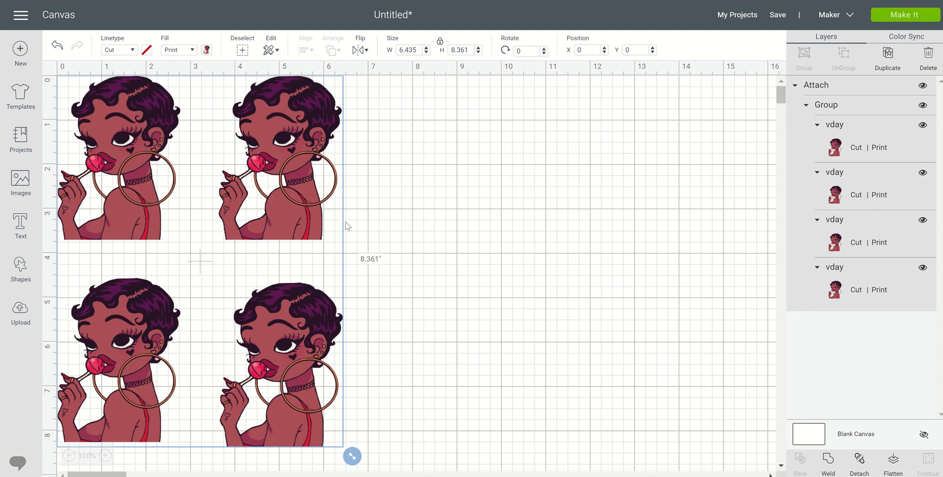
pyautogui.click(903, 16)
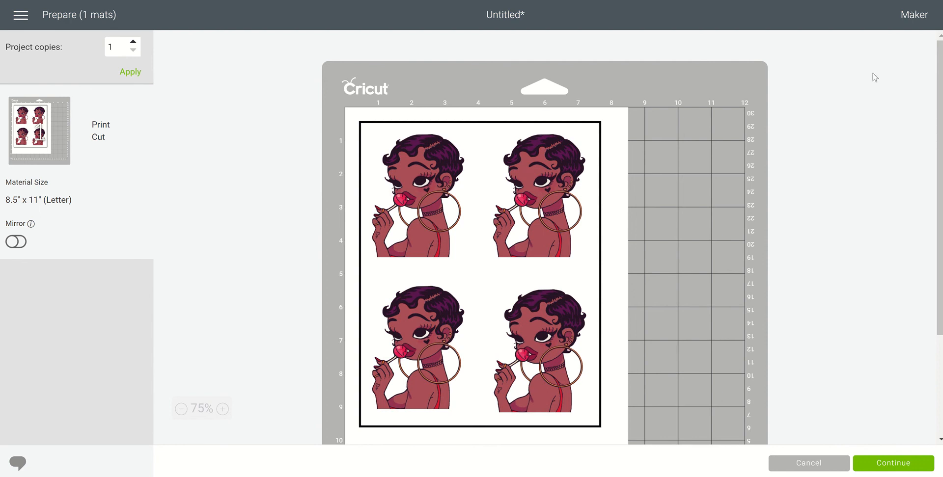
pyautogui.click(17, 243)
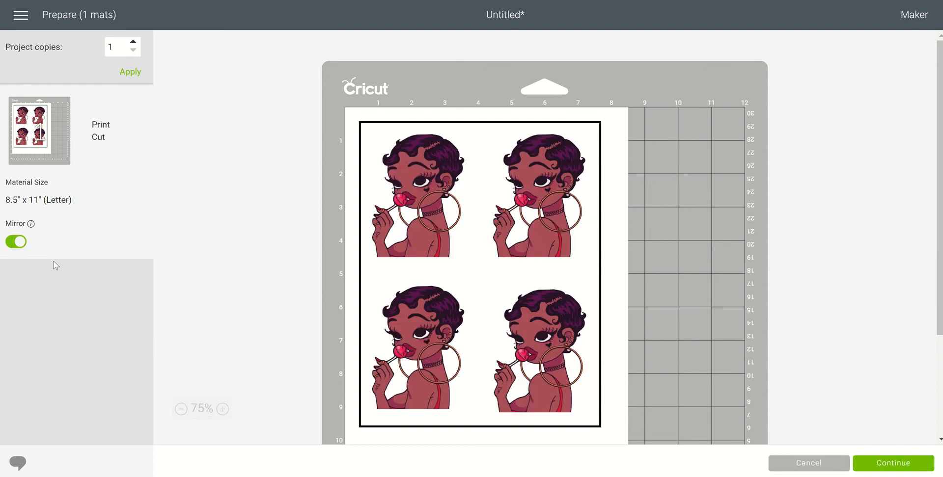